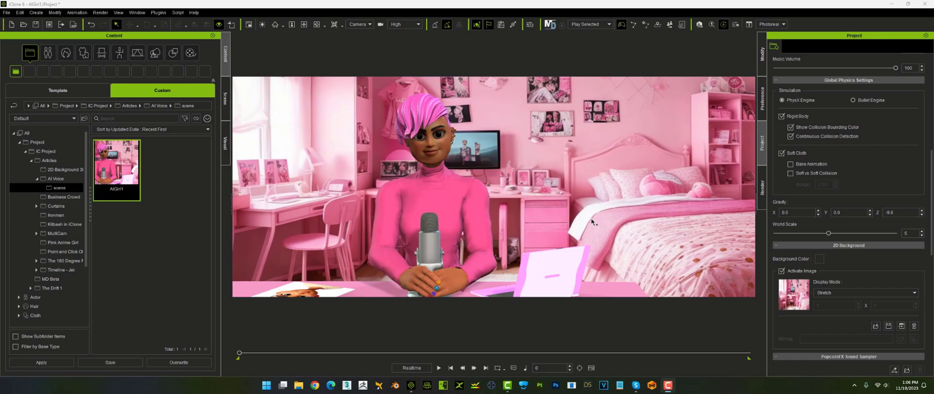
# Step: Inspect the desk and character from the Preview camera without the background image, and restore the Camera view and background
pyautogui.click(782, 271)
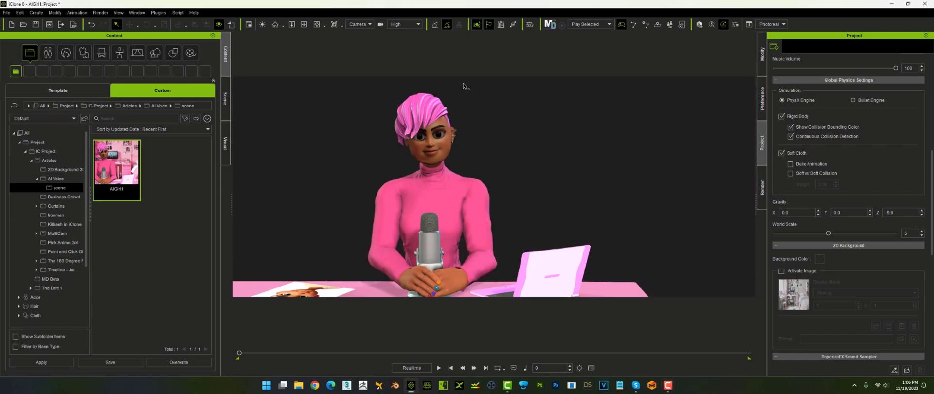
pyautogui.click(370, 24)
pyautogui.click(355, 31)
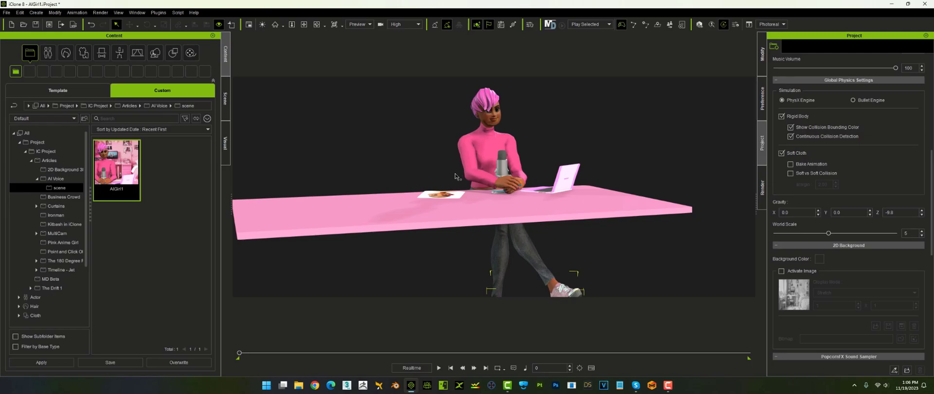
pyautogui.click(395, 221)
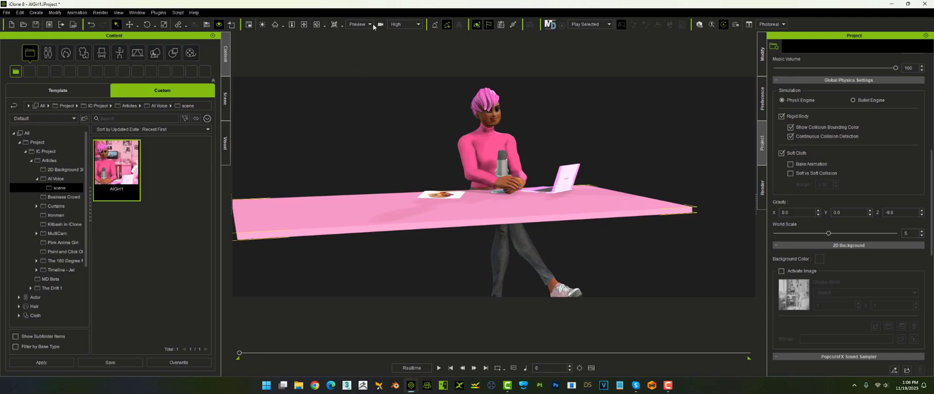
pyautogui.click(356, 43)
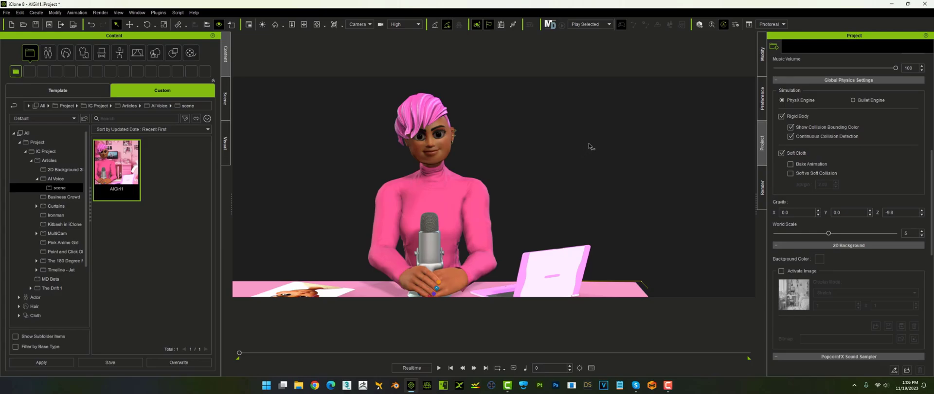
pyautogui.click(782, 271)
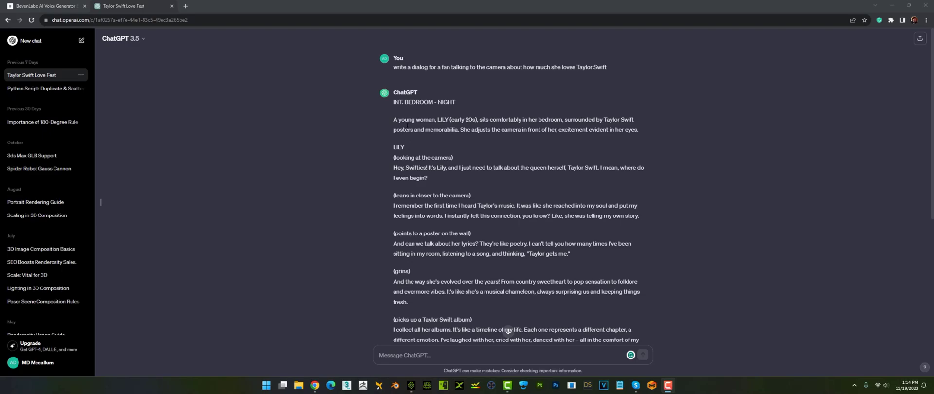
# Step: Review the opening of the Taylor Swift fan dialogue in ChatGPT and the voice settings and text on the ElevenLabs Speech Synthesis page
pyautogui.moveTo(394, 121); pyautogui.dragTo(441, 127)
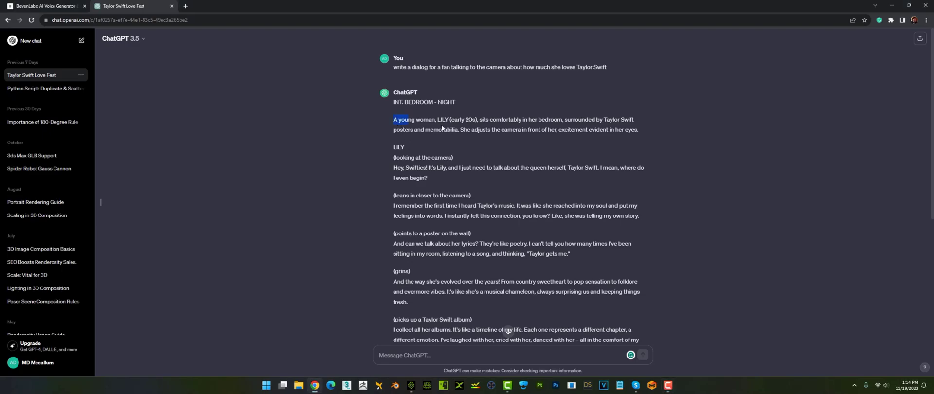
pyautogui.moveTo(619, 126); pyautogui.dragTo(652, 133)
pyautogui.click(46, 6)
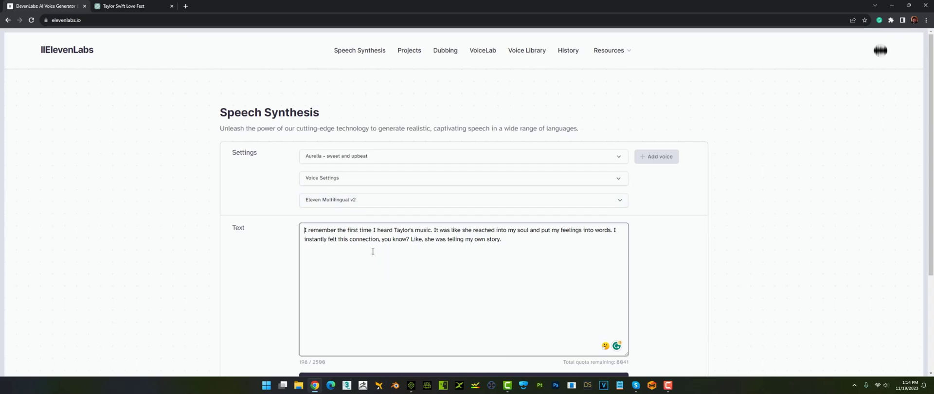
pyautogui.scroll(-3, 372, 252)
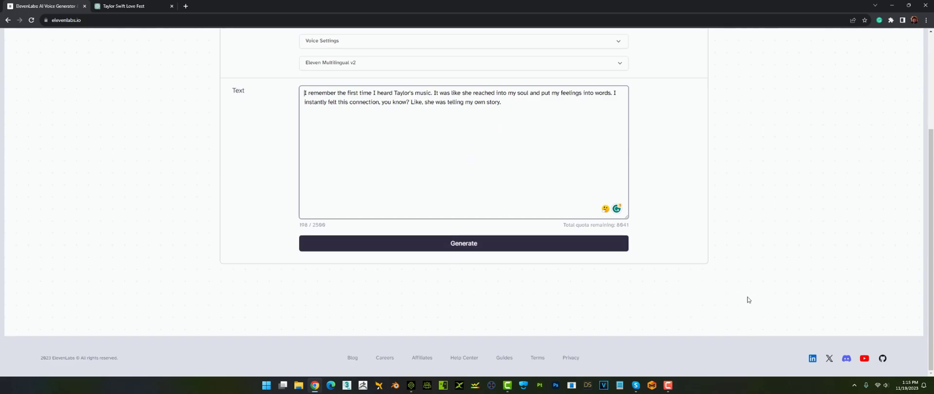
pyautogui.scroll(2, 742, 293)
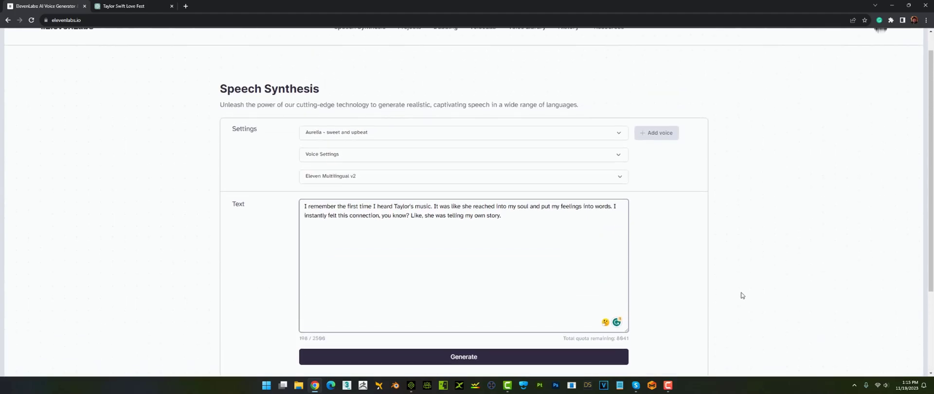
pyautogui.scroll(-1, 743, 294)
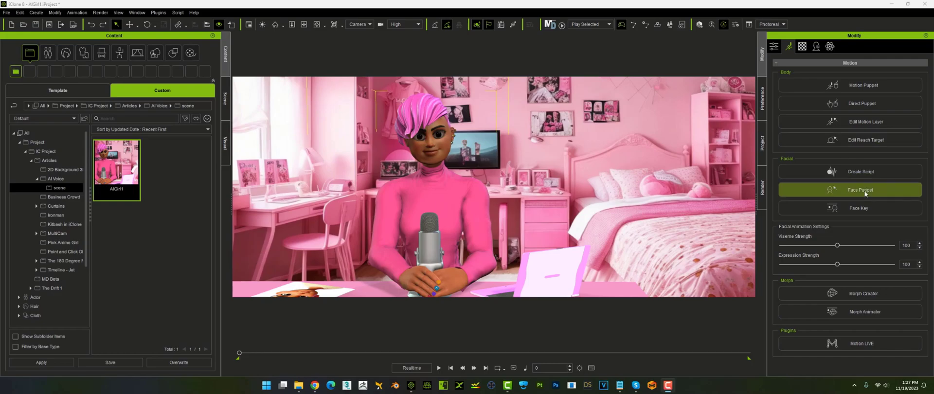
# Step: Start an AccuLips script for the character and load the ElevenLabs "Aurelia - sweet and upbeat" MP3 from the audiotest folder
pyautogui.click(851, 173)
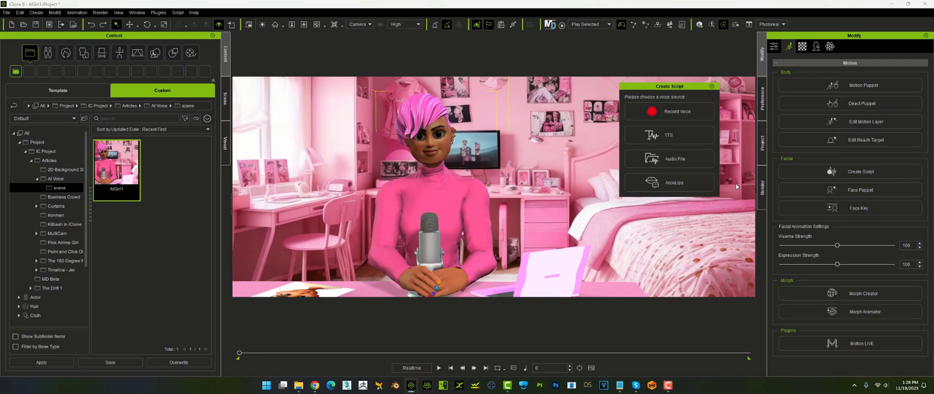
pyautogui.click(680, 183)
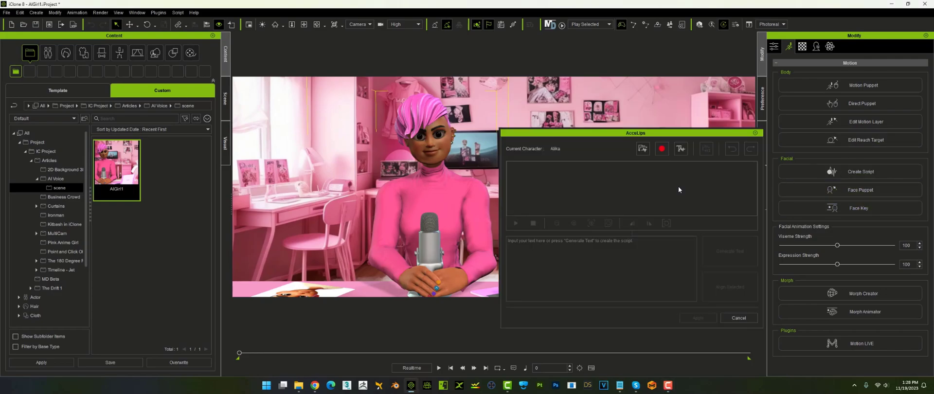
pyautogui.click(642, 149)
pyautogui.click(590, 265)
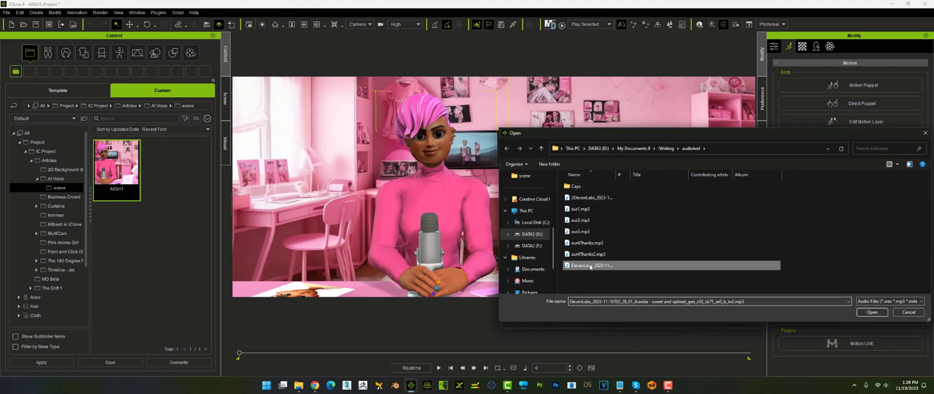
pyautogui.click(869, 312)
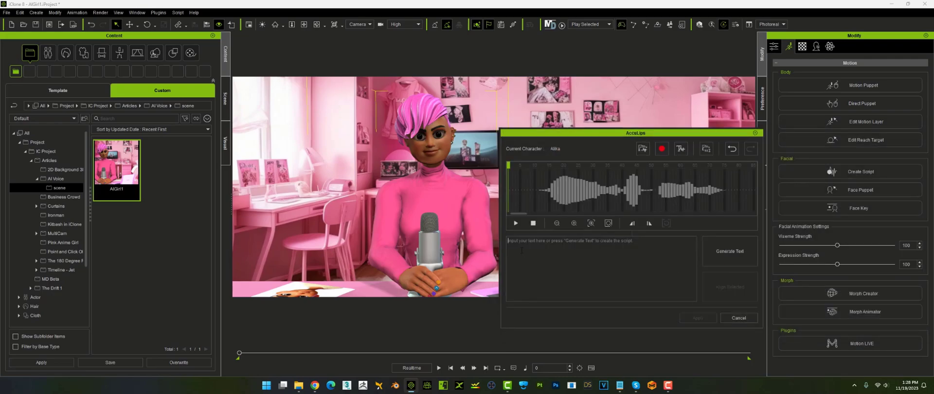
# Step: Enter the two-paragraph "Hey, Swifties!" dialogue, align it without adding unknown words to the dictionary, and apply the lip-sync
pyautogui.write("Hey, Swifties! It's Lily, and I just need to talk about the queen herself, Taylor Swift. I mean, where do I even begin?  I remember the first time I heard Taylor's music. It was like she reached into my soul and put my feelings into words. I instantly felt this connection, you know? Like, she was telling my own story.")
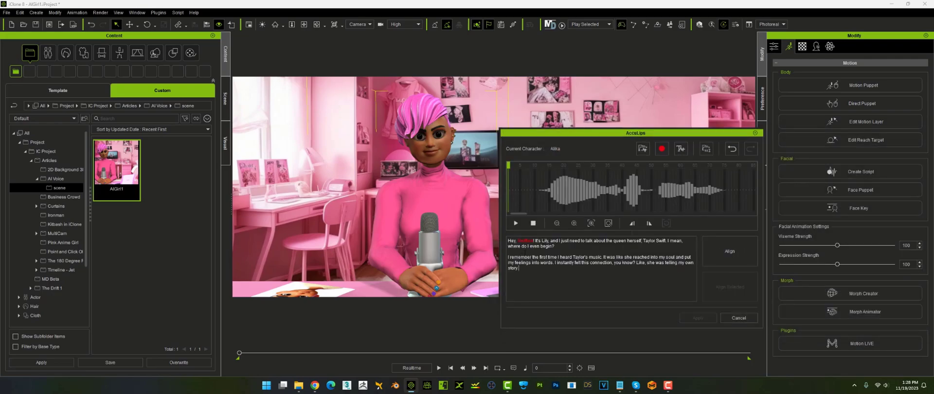
pyautogui.click(729, 249)
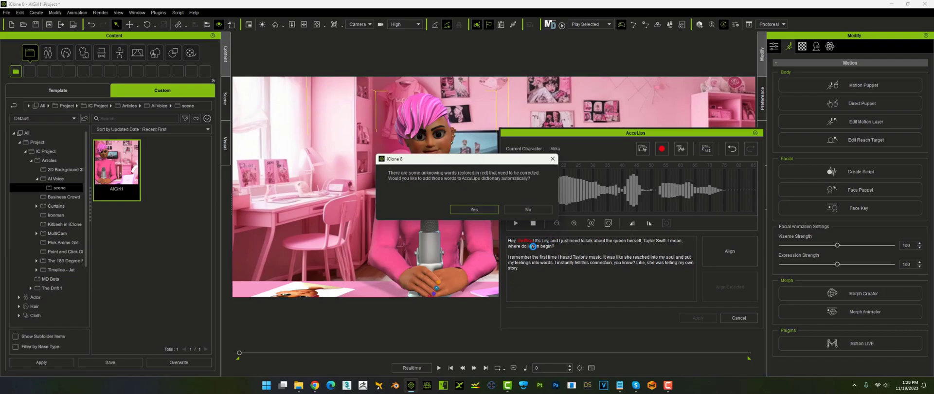
pyautogui.click(520, 210)
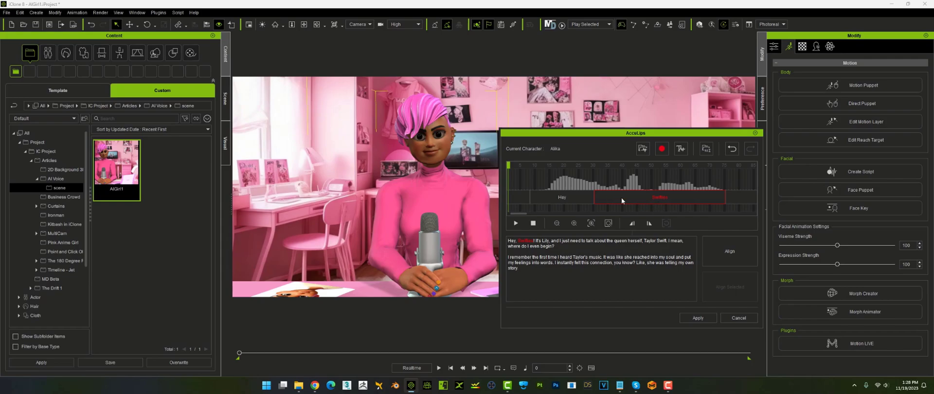
pyautogui.click(694, 319)
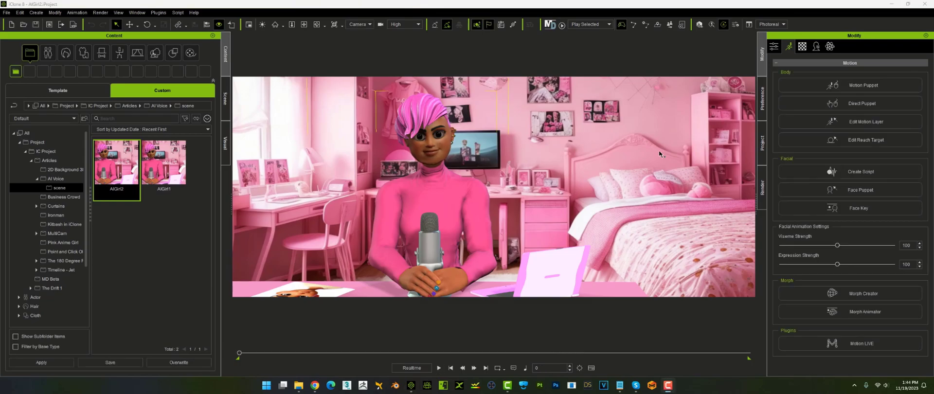
# Step: Open Motion Puppet for the character and limit the motion mask to the head and hands
pyautogui.click(821, 82)
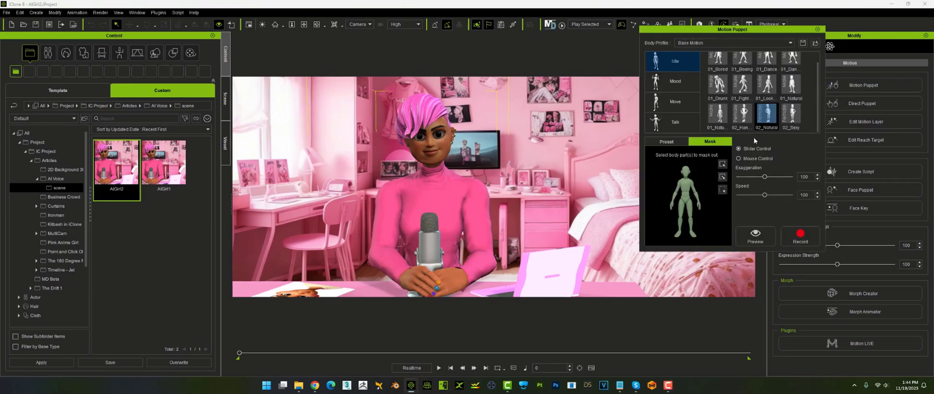
pyautogui.click(722, 179)
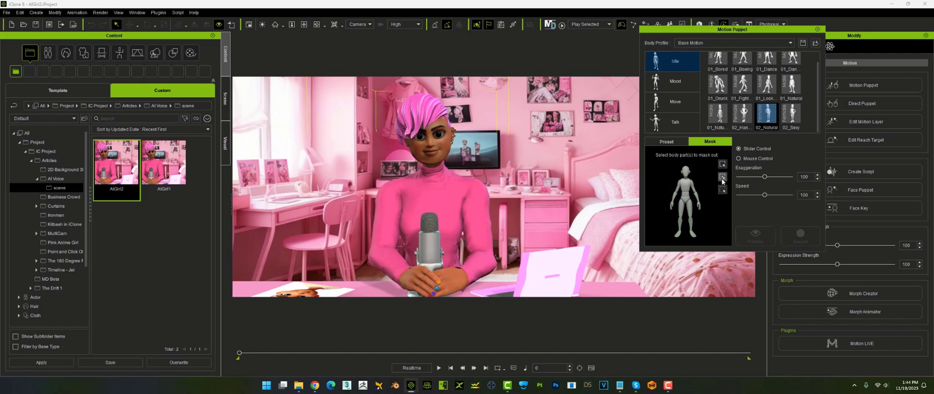
pyautogui.click(700, 209)
pyautogui.click(687, 176)
# Step: Preview the 02_Natural idle motion on the character and record it from the first frame
pyautogui.click(759, 238)
pyautogui.press('space')
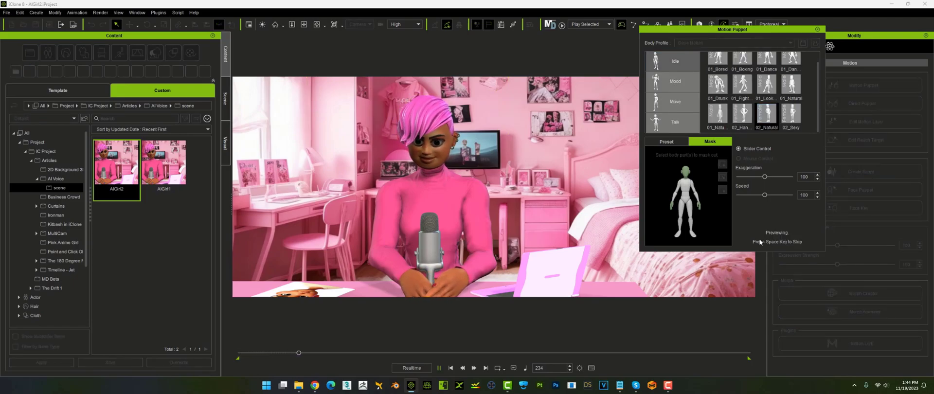
pyautogui.press('space')
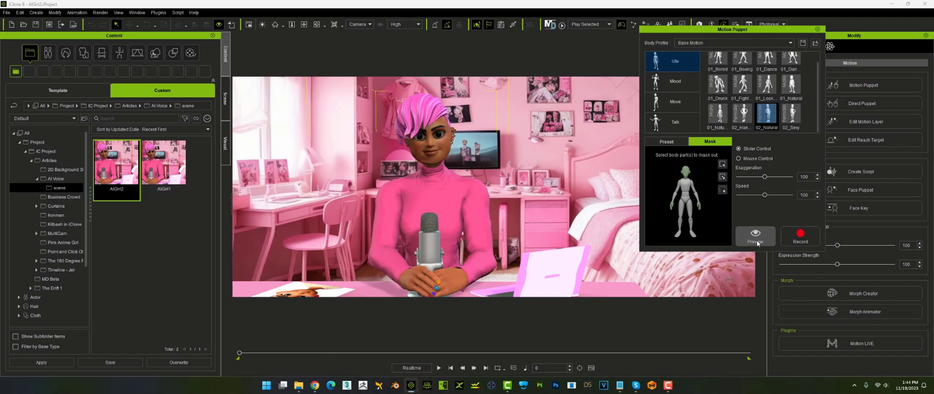
pyautogui.click(797, 241)
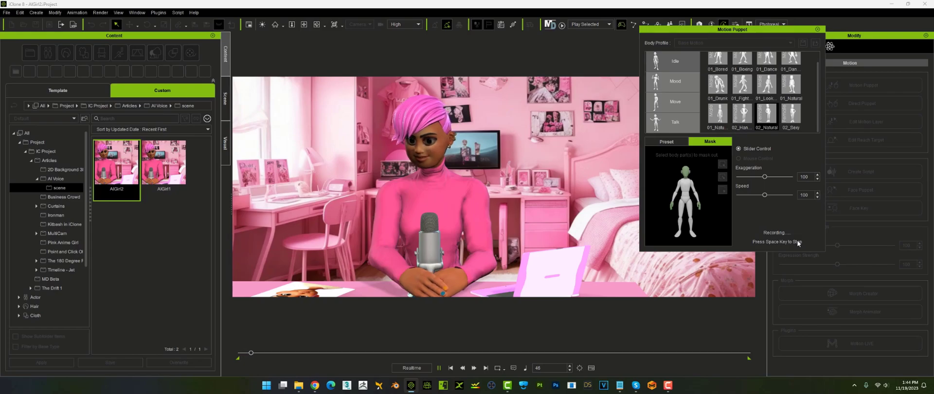
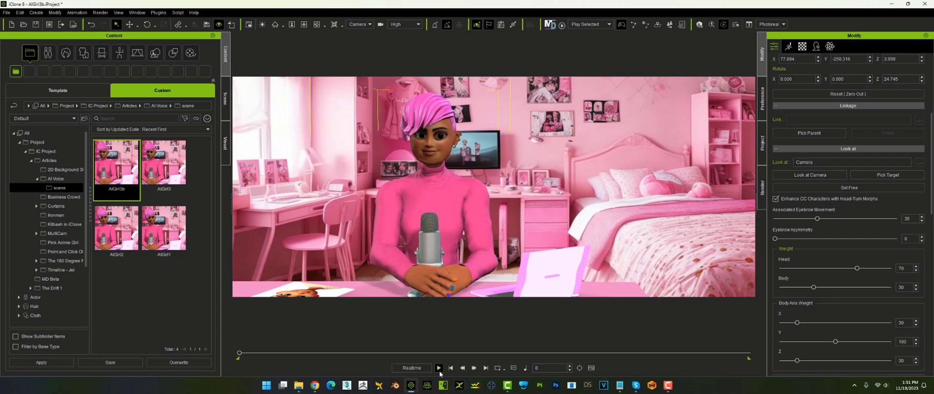
# Step: Play back the animation and, at frame 0, rotate the character's right hand in the Edit Motion Layer's IK mode
pyautogui.click(439, 368)
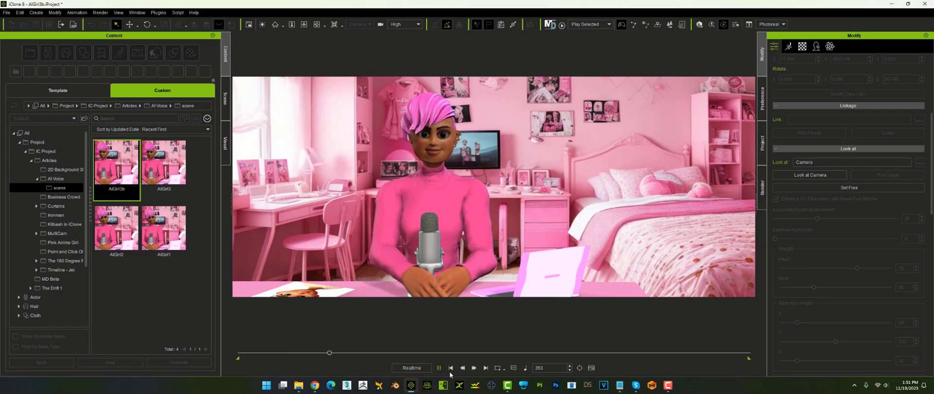
pyautogui.press('space')
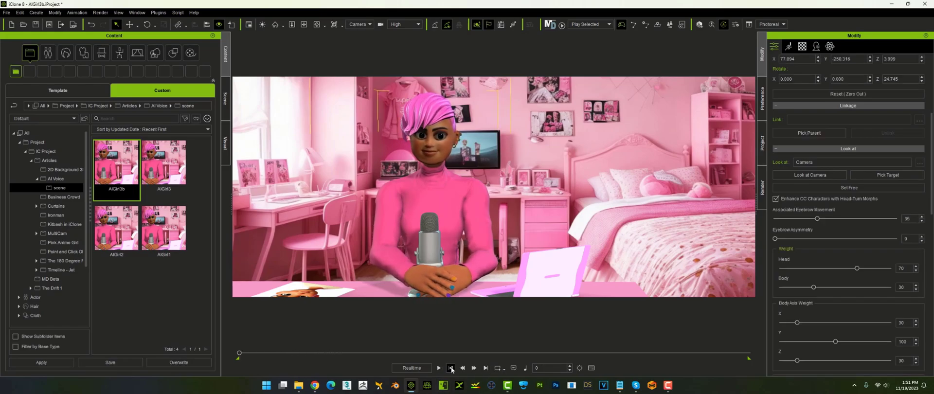
pyautogui.doubleClick(419, 276)
pyautogui.click(690, 157)
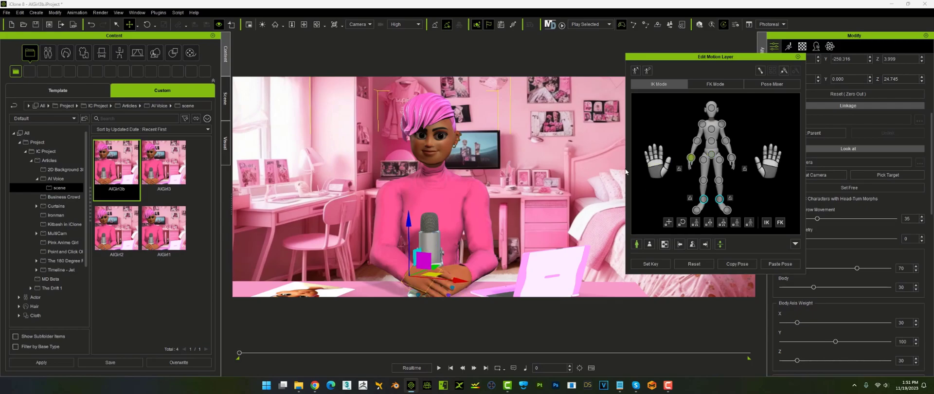
pyautogui.click(420, 277)
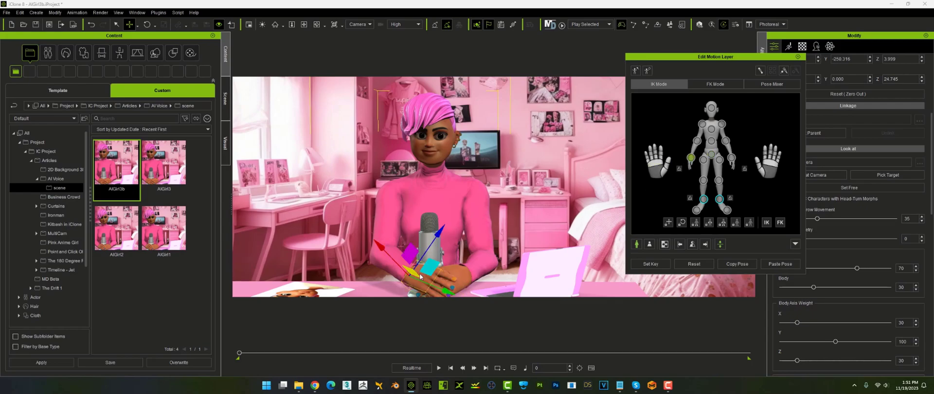
pyautogui.press('e')
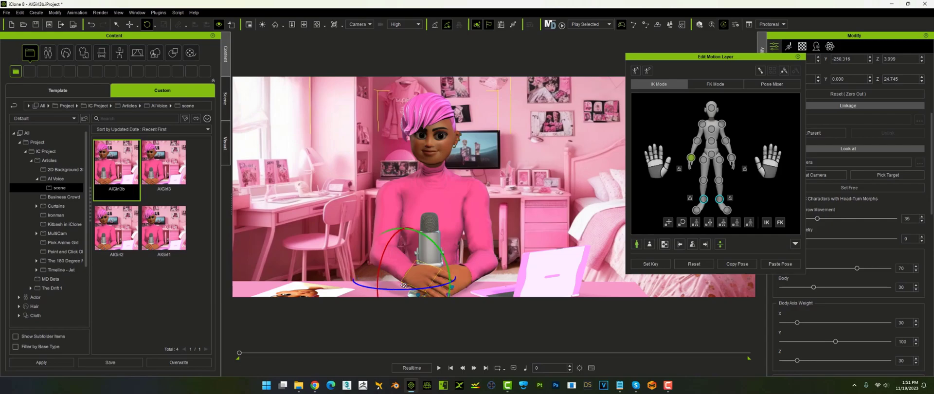
pyautogui.moveTo(403, 285)
pyautogui.mouseDown()
pyautogui.moveTo(423, 273)
pyautogui.moveTo(435, 240)
pyautogui.moveTo(416, 290)
pyautogui.moveTo(406, 287)
pyautogui.mouseUp()
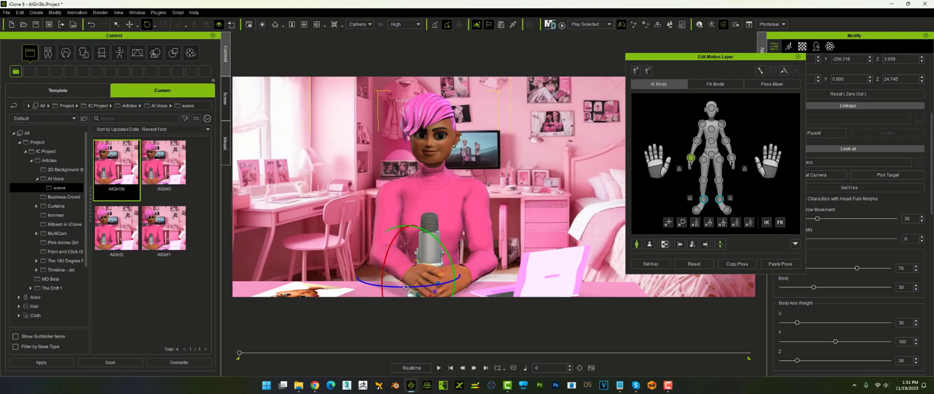
# Step: Rotate the character's left hand so it rests against the right hand, and close the motion layer editor
pyautogui.click(731, 158)
pyautogui.moveTo(450, 252); pyautogui.dragTo(451, 254)
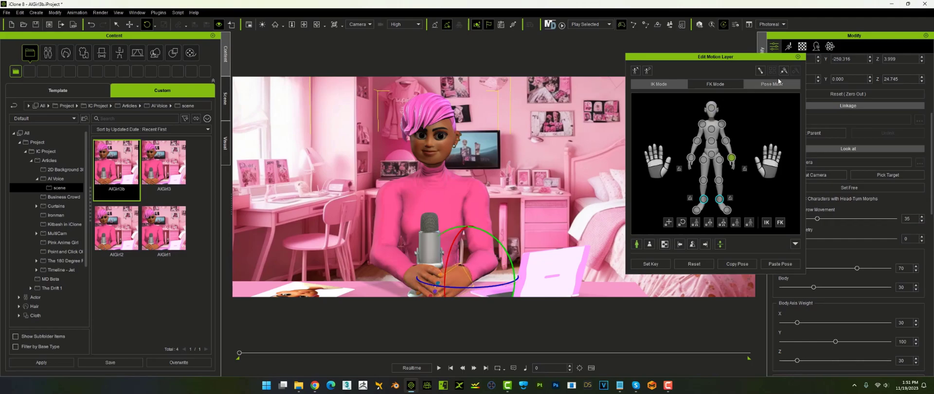
pyautogui.click(799, 58)
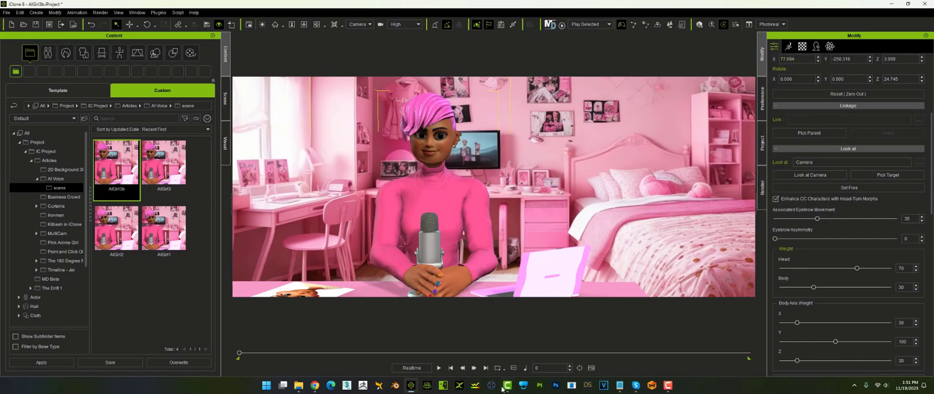
# Step: Play back the scene with the adjusted hands, and play the animation in the FanCC project
pyautogui.click(439, 368)
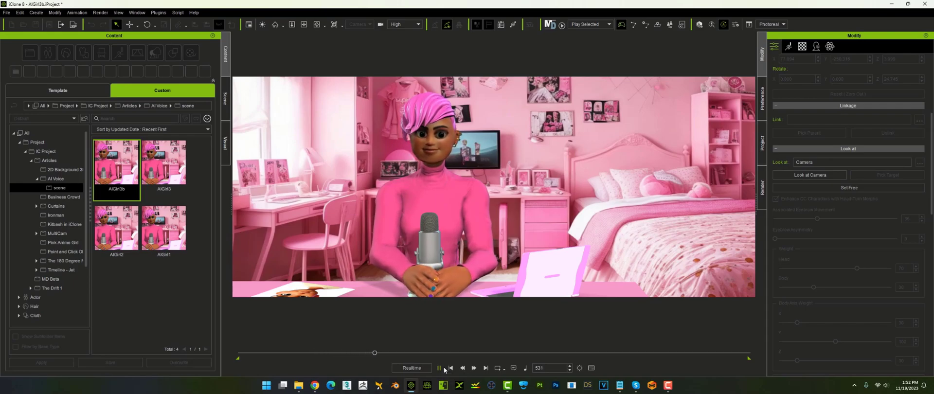
pyautogui.click(442, 367)
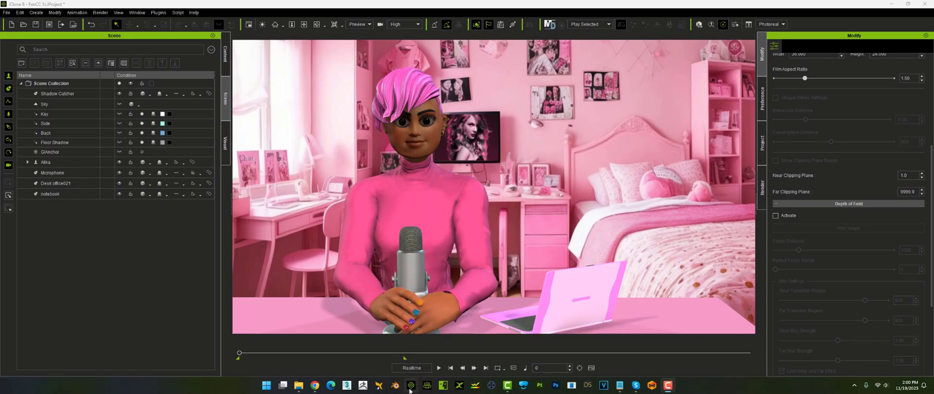
pyautogui.click(438, 368)
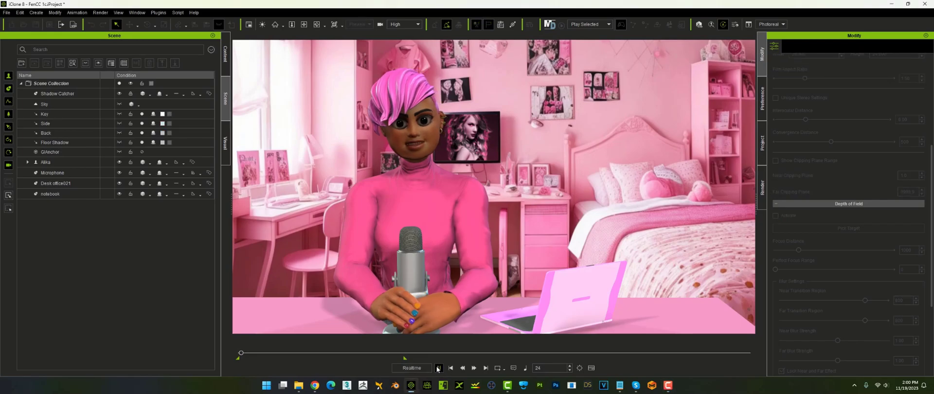